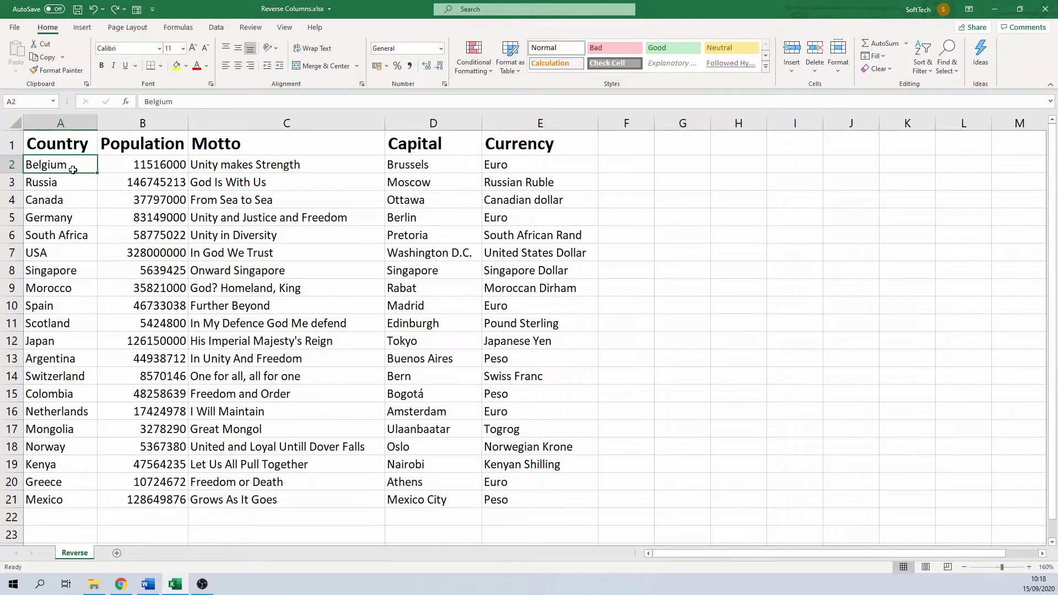
Enter 1 and 2 in F2:F3 and fill the helper sequence down to F21 (1-20)
left_click(64, 144)
key("ctrl+space")
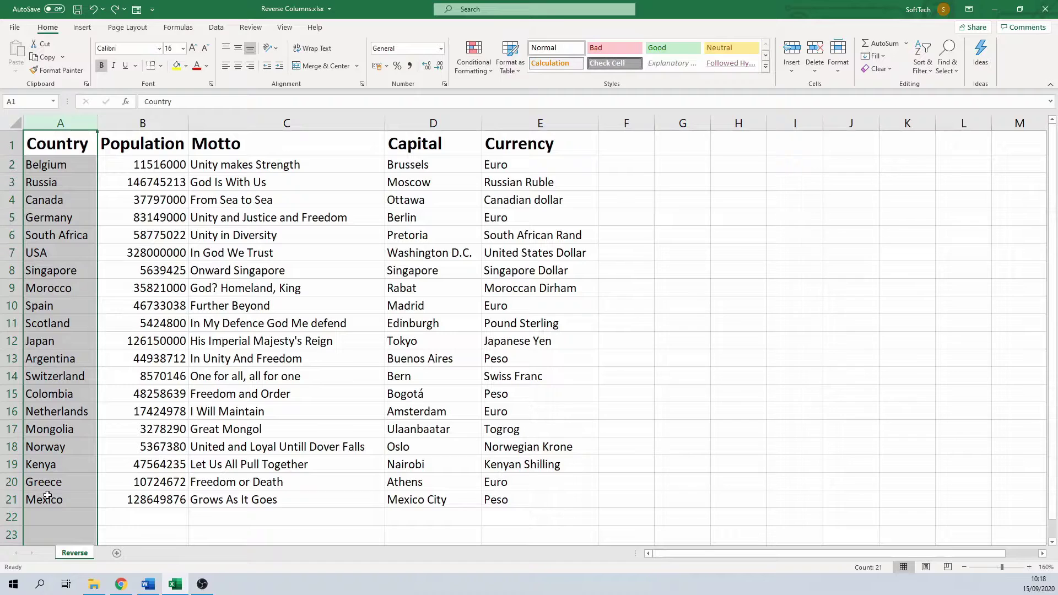
left_click(619, 167)
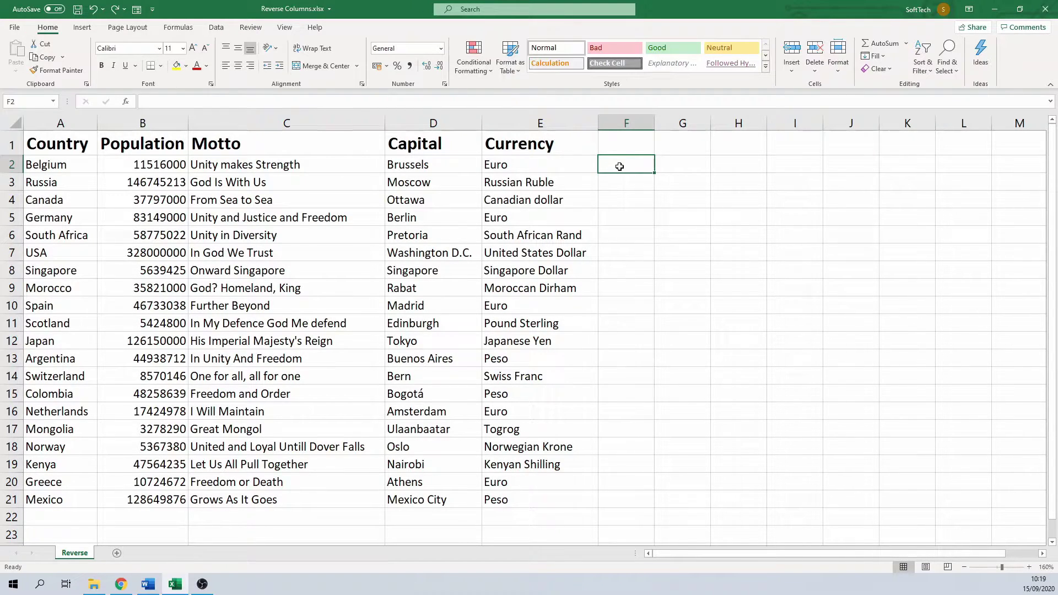
type("1")
key("Return")
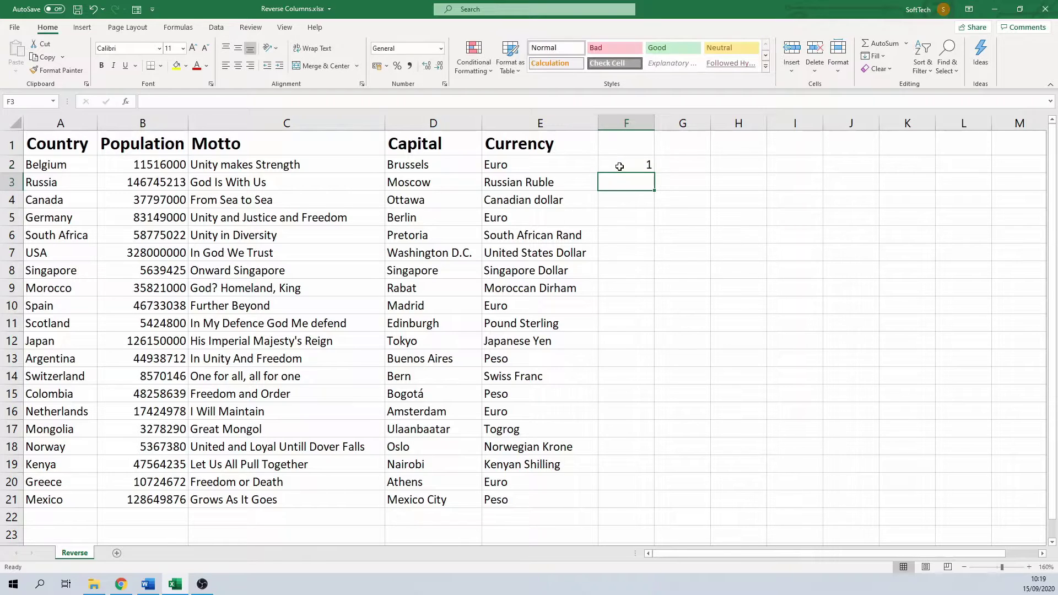
type("2")
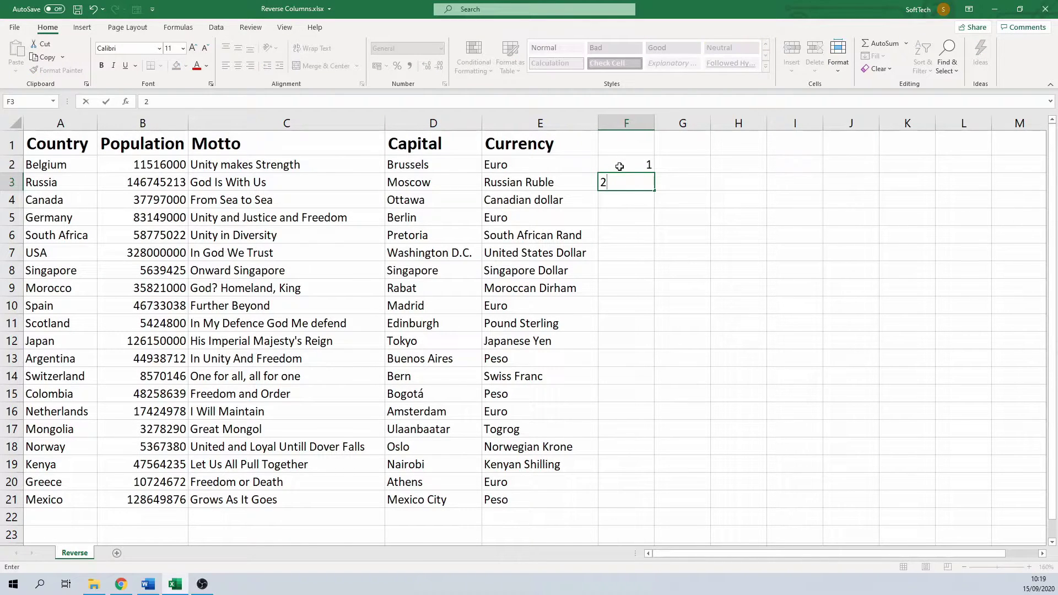
key("Return")
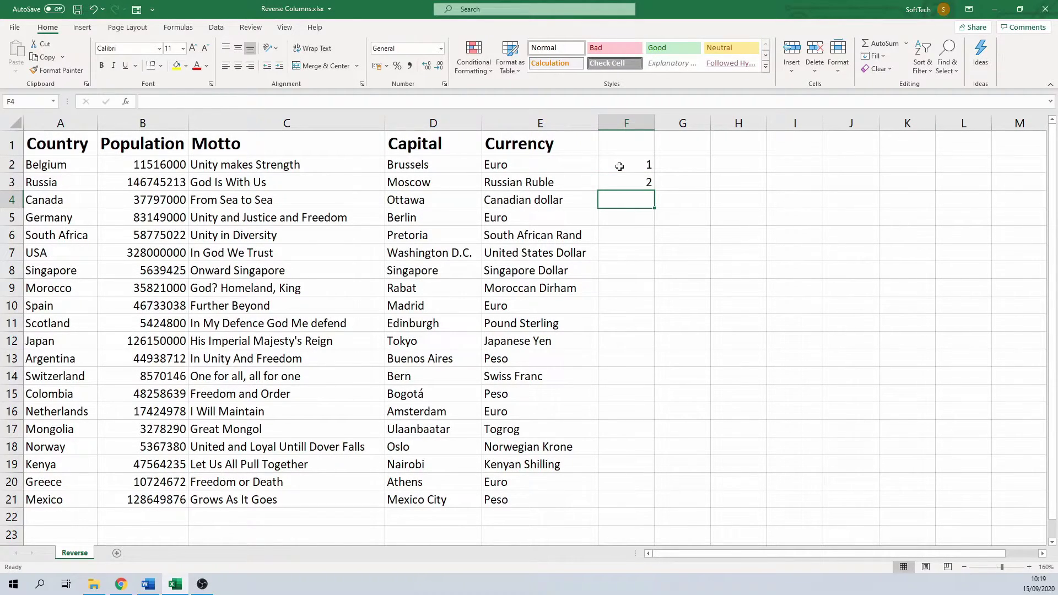
left_click(619, 166)
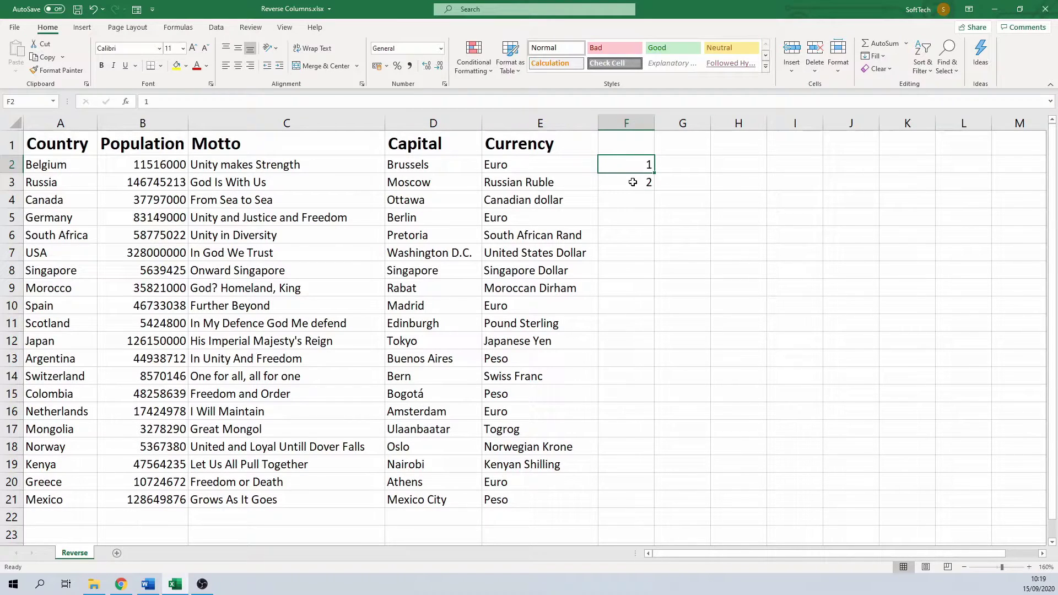
left_click(633, 182, "shift")
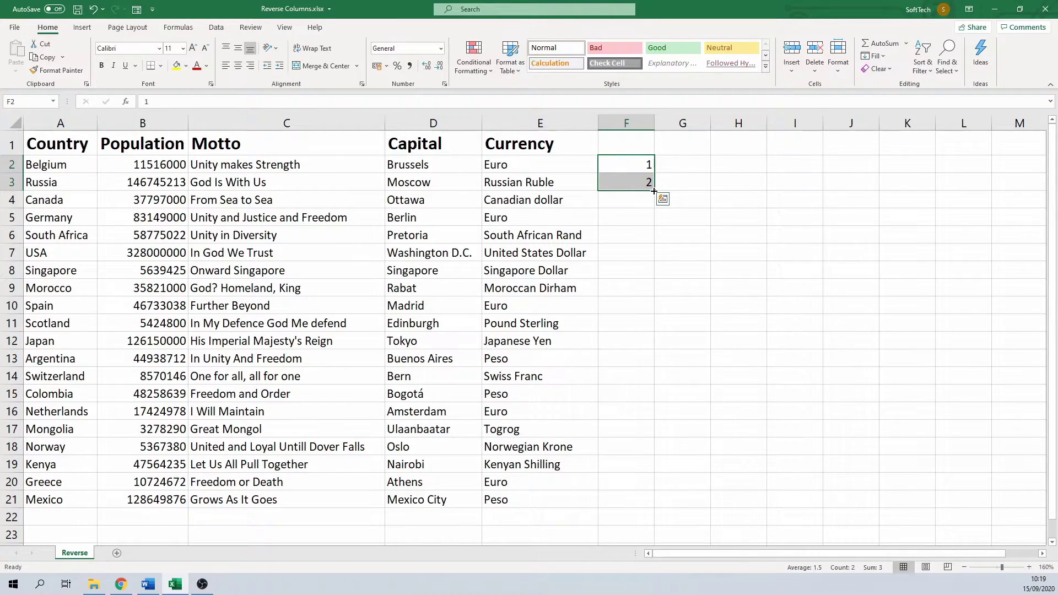
double_click(654, 191)
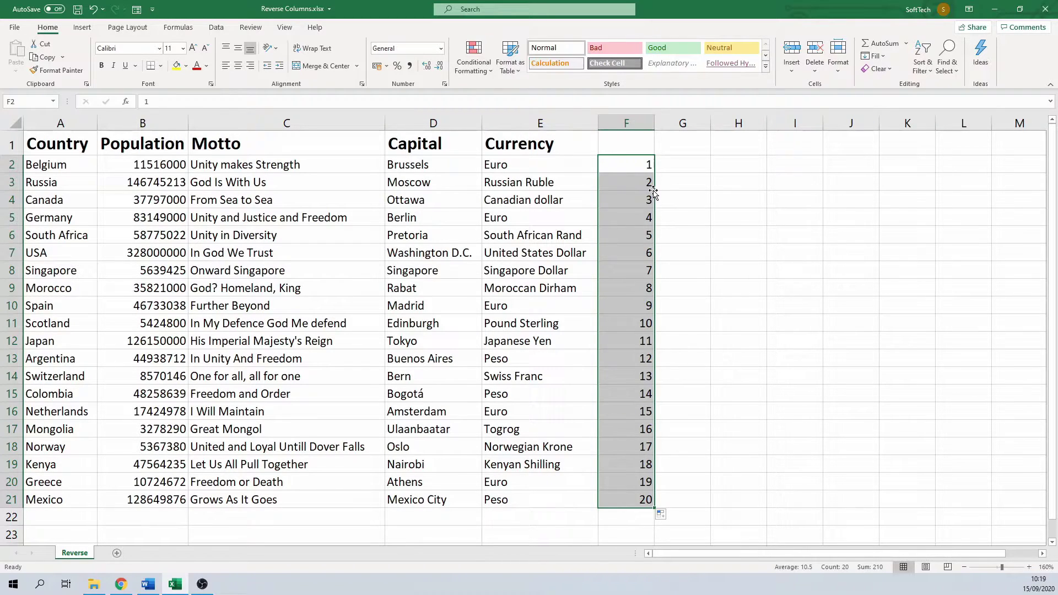
Select the whole table A1:F21 and bring up the Sort & Filter menu
left_click(301, 240)
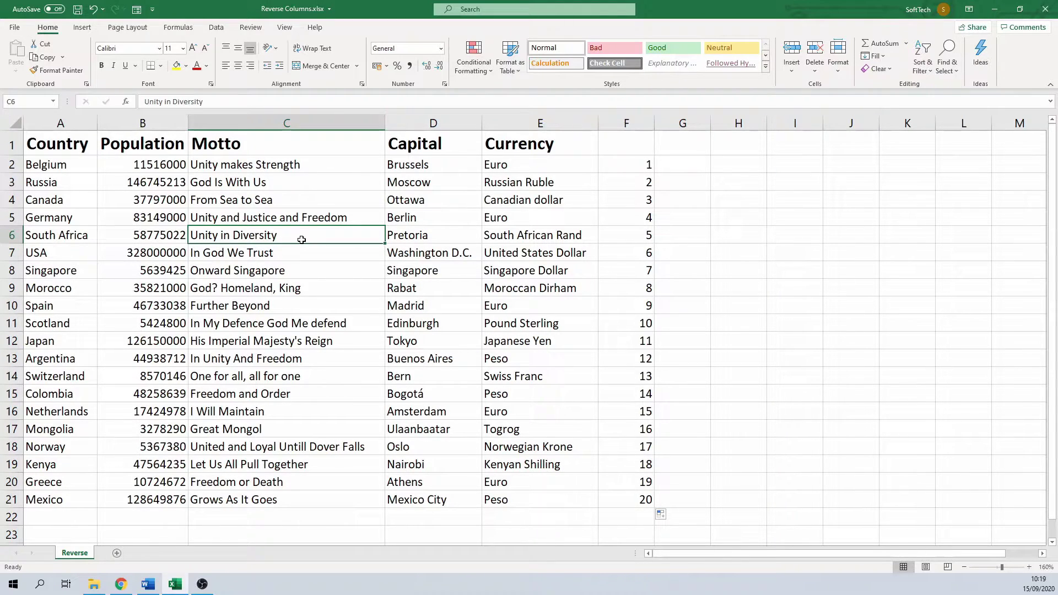
key("ctrl+a")
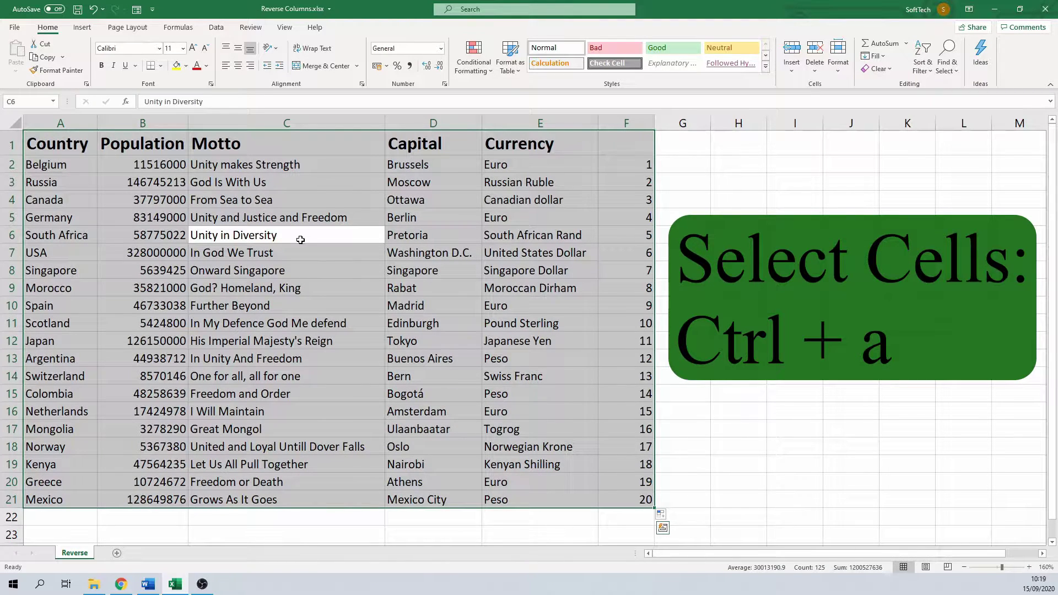
left_click(926, 74)
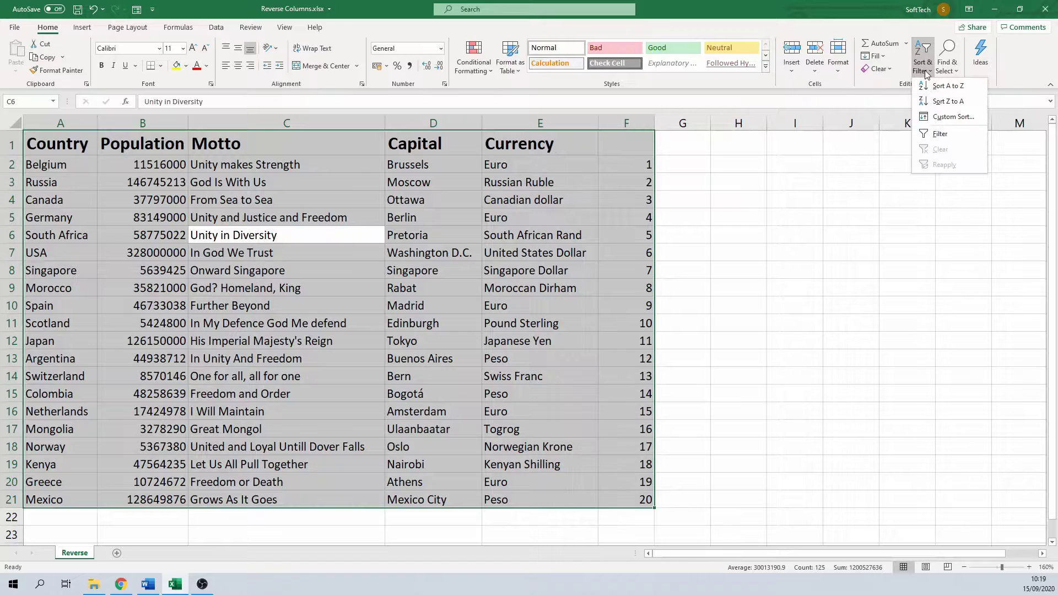
Custom-sort the table by column F, Largest to Smallest, putting Mexico first and Belgium last
left_click(941, 118)
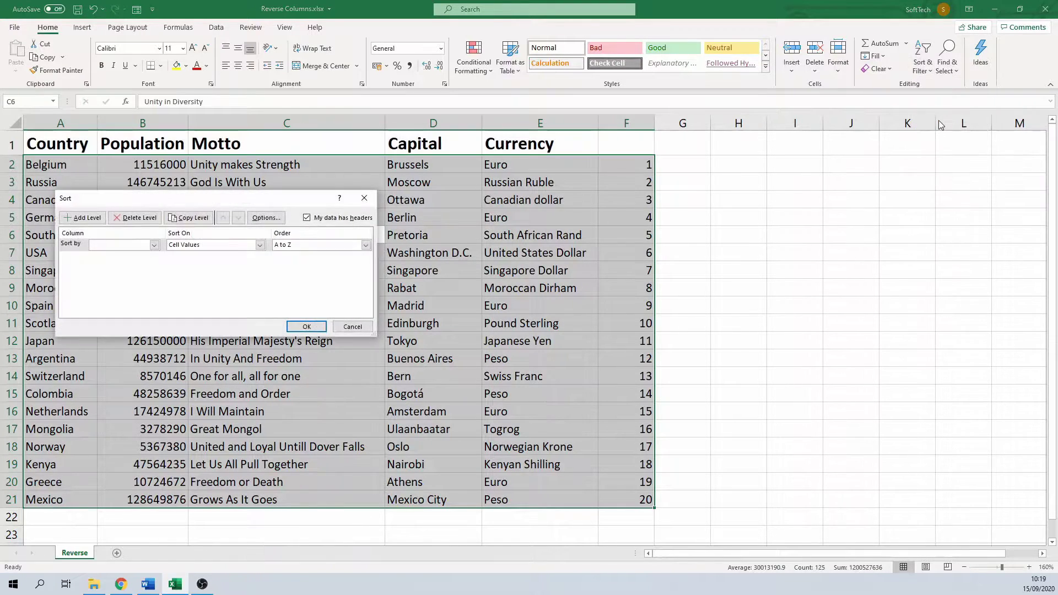
left_click(154, 246)
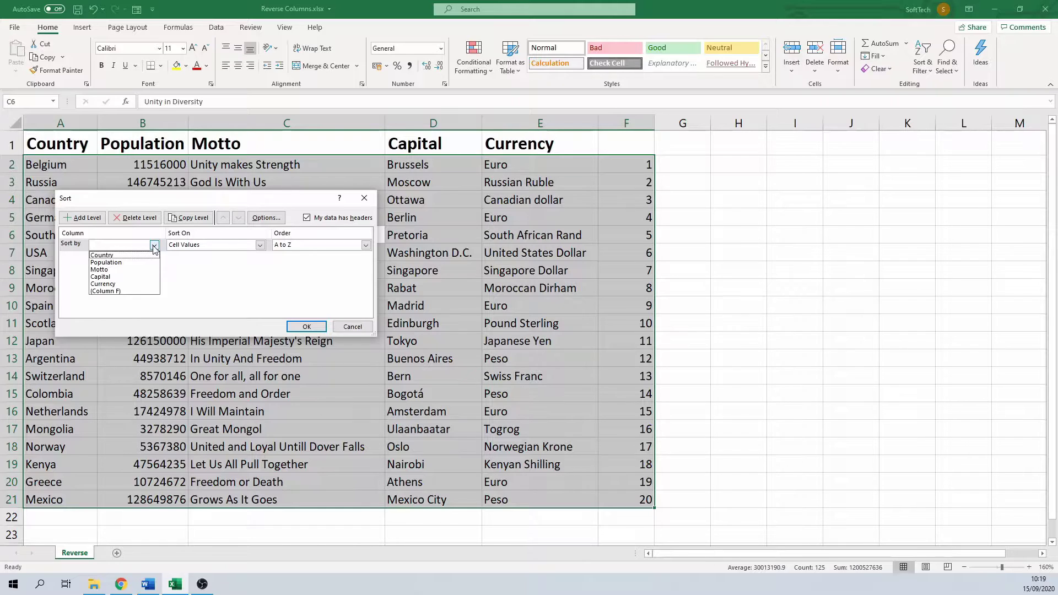
left_click(120, 292)
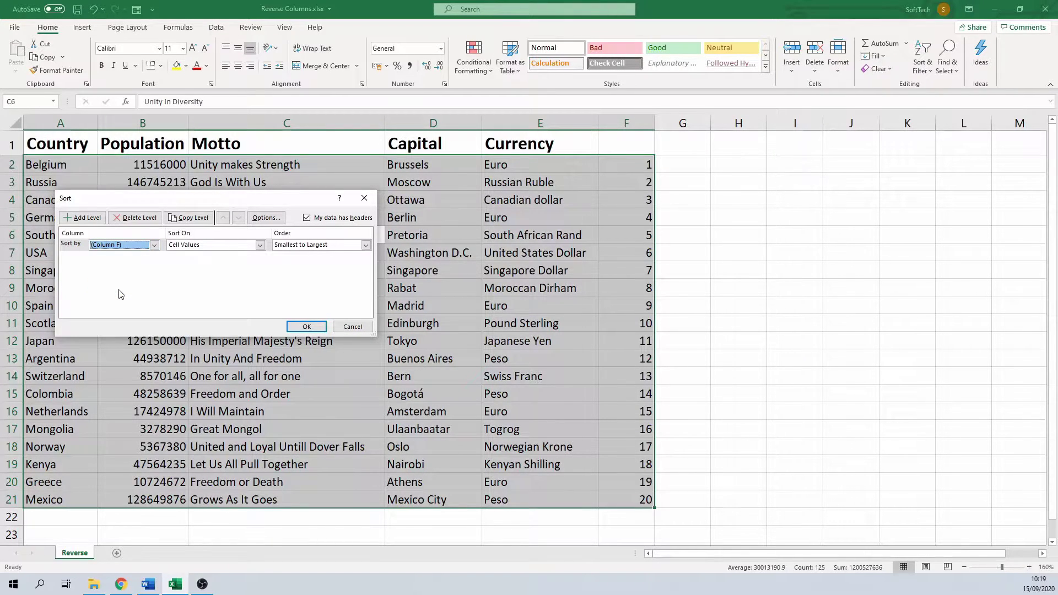
left_click(348, 247)
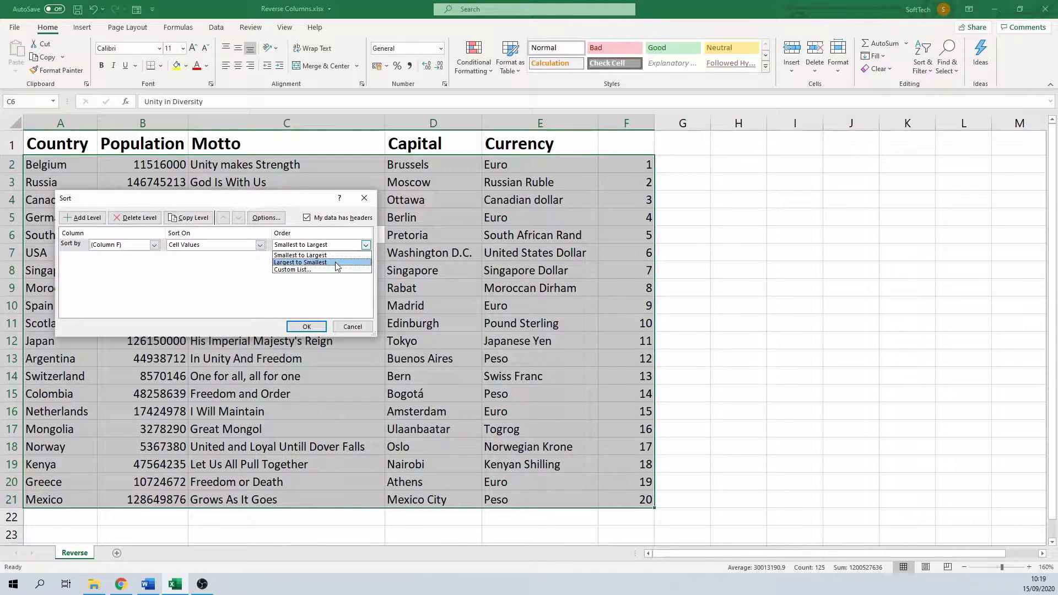
left_click(336, 263)
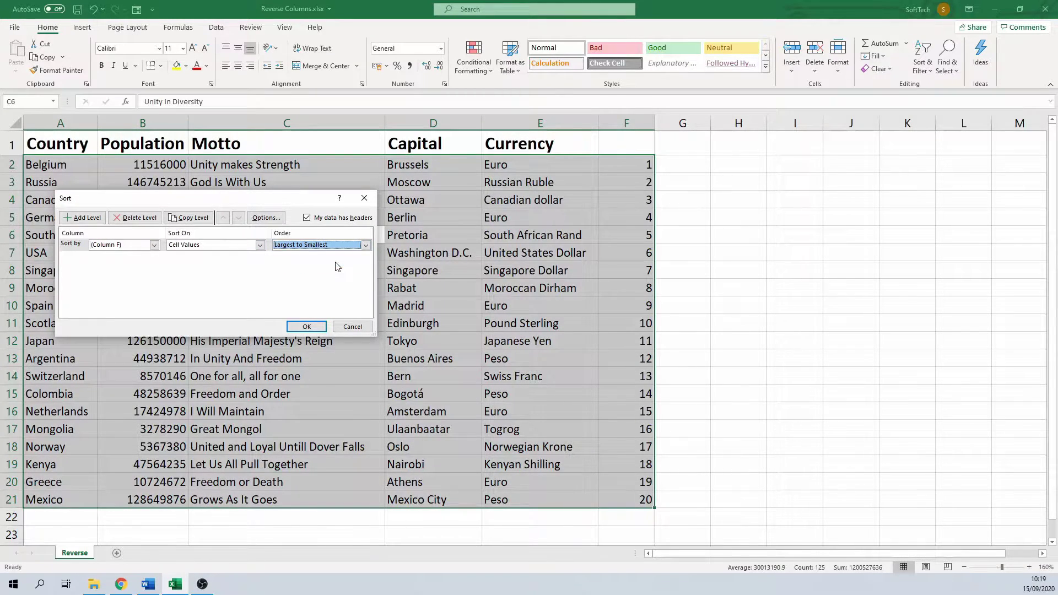
left_click(307, 328)
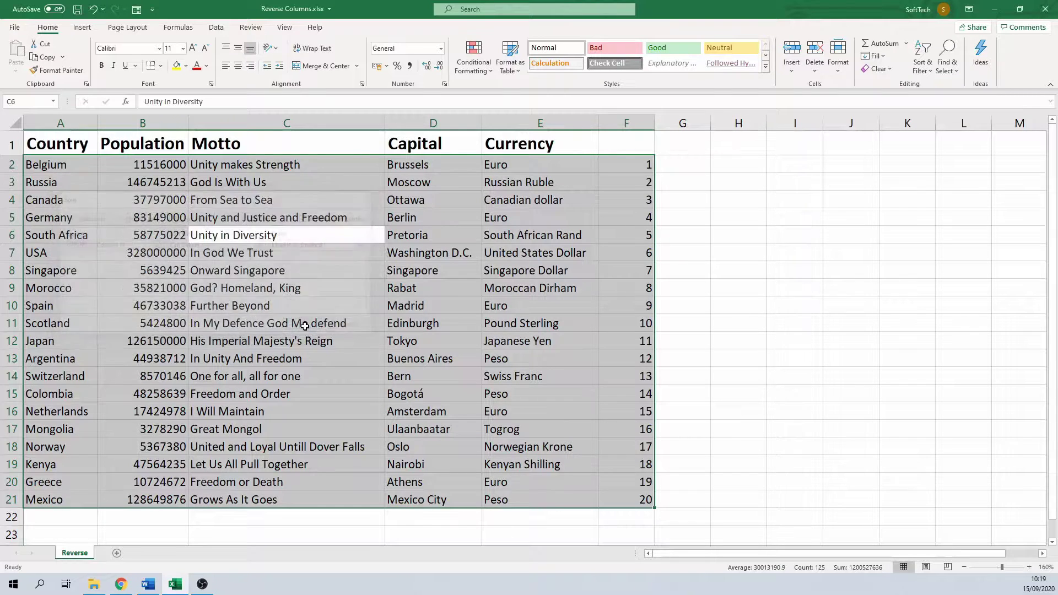
Delete helper column F with its numbers
left_click(61, 165)
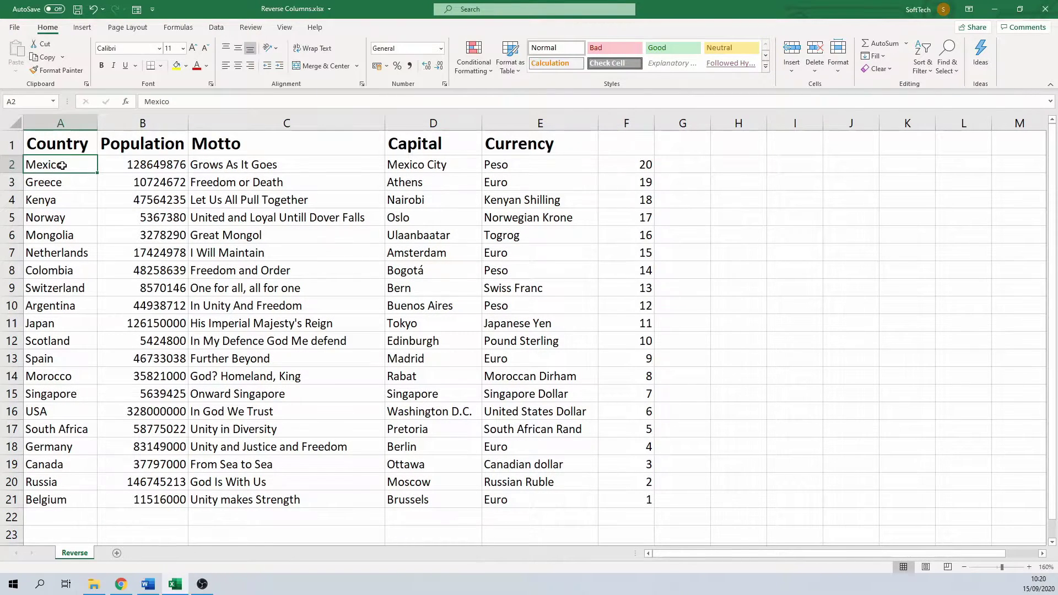
left_click(623, 122)
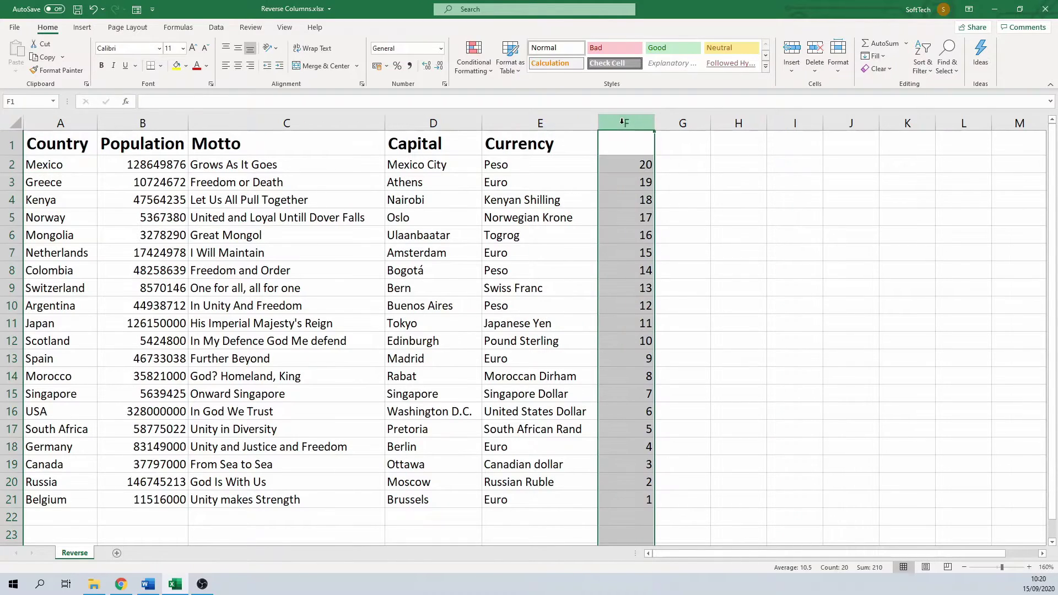
right_click(624, 123)
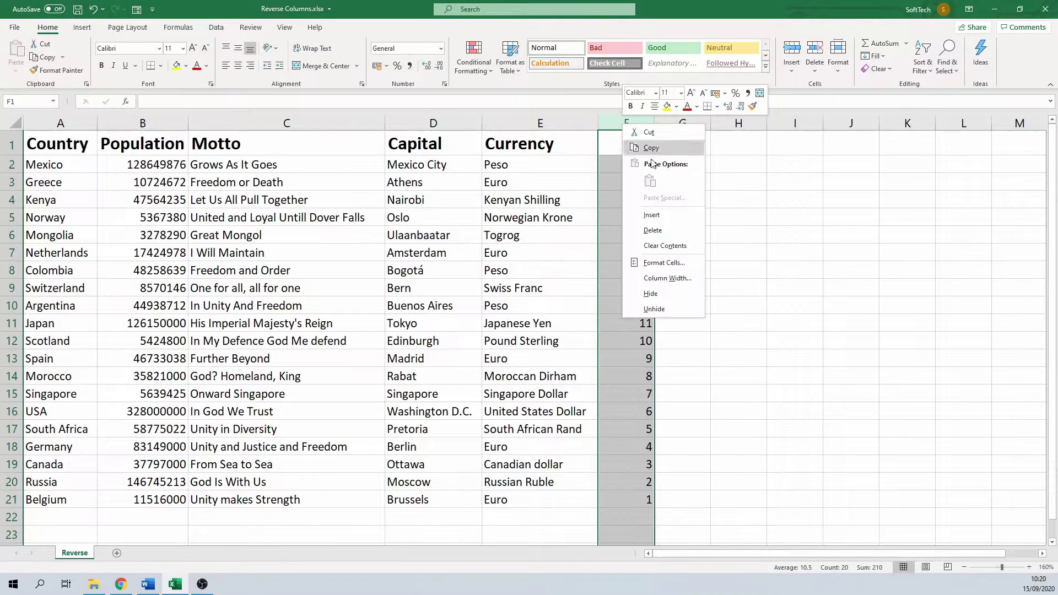
left_click(654, 231)
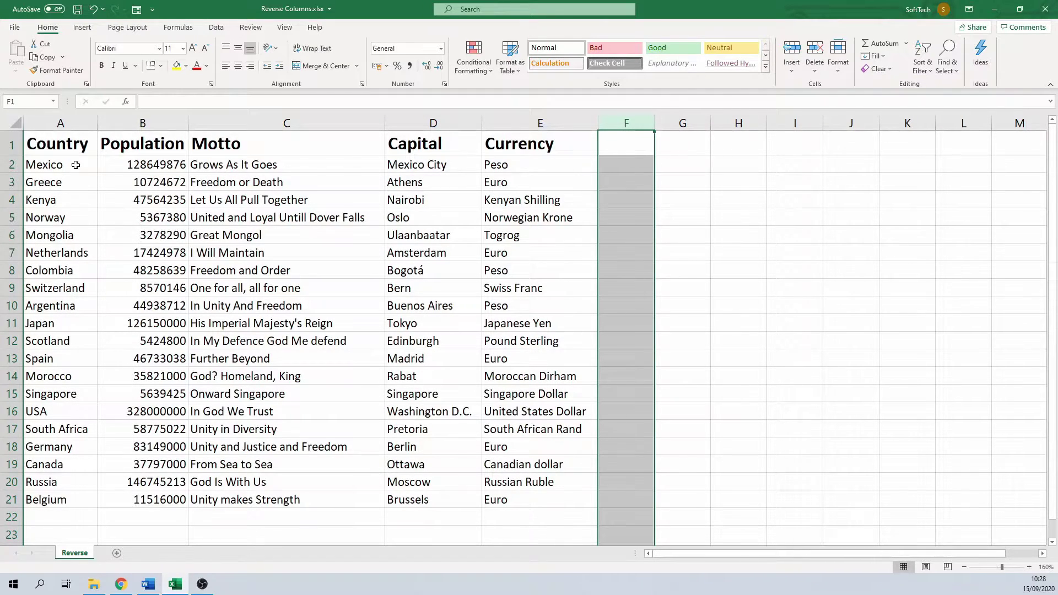
Copy the Country and Population headings from A1:B1 into G1:H1
left_click(57, 143)
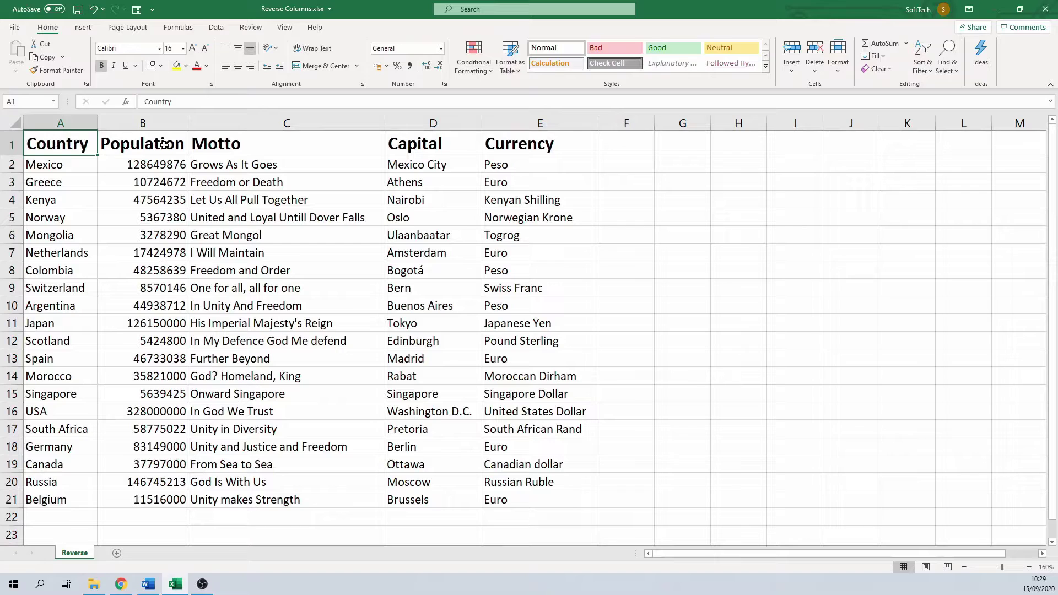
left_click(120, 142, "shift")
key("ctrl+c")
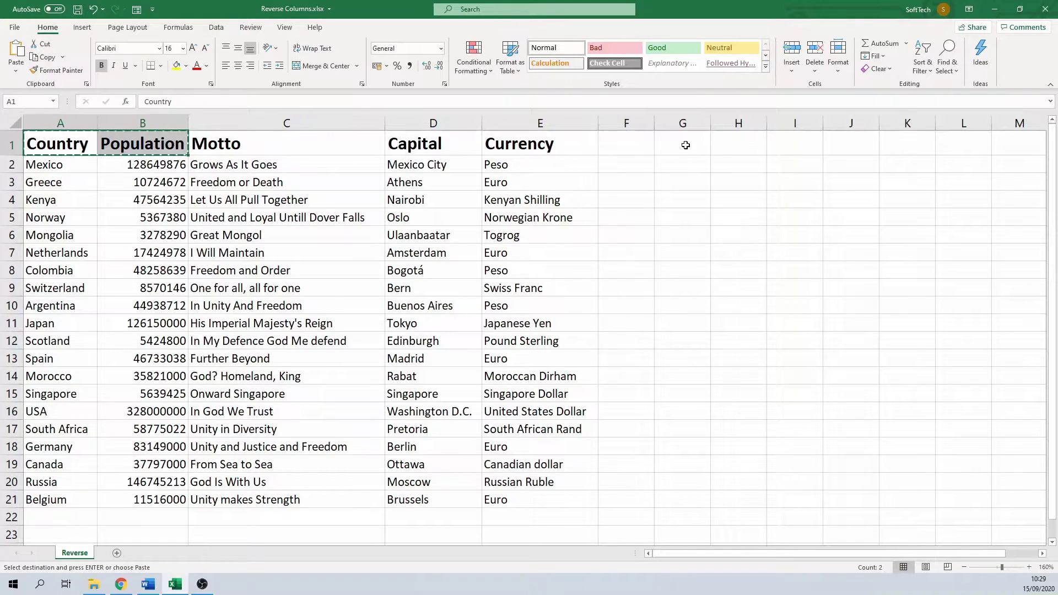
left_click(683, 144)
key("ctrl+v")
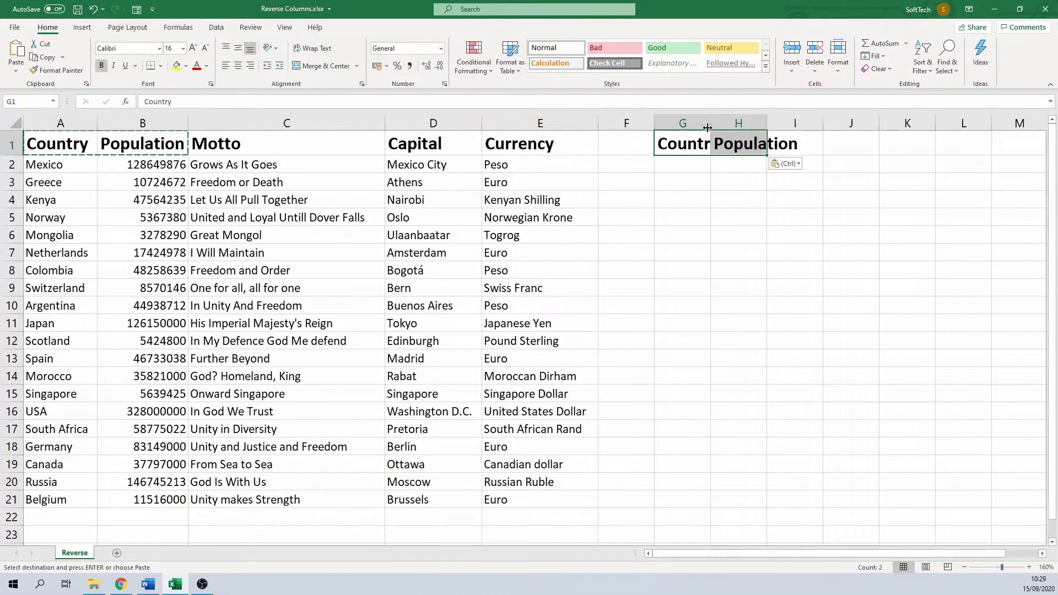
Autofit columns G:H and begin =INDEX(A2:A21 in G2 over the country list
double_click(716, 119)
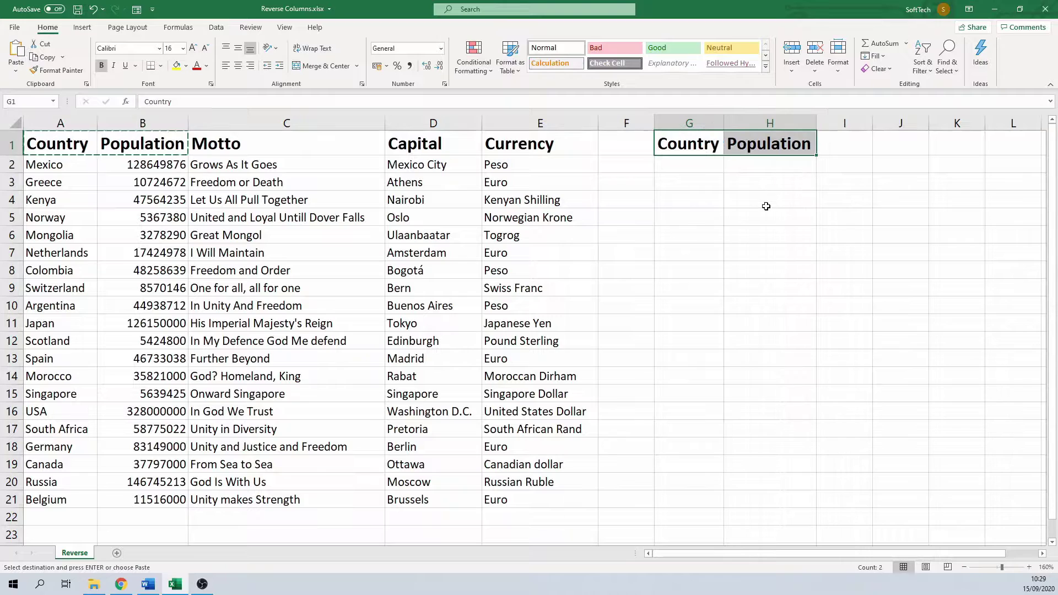
left_click(689, 165)
type("=in")
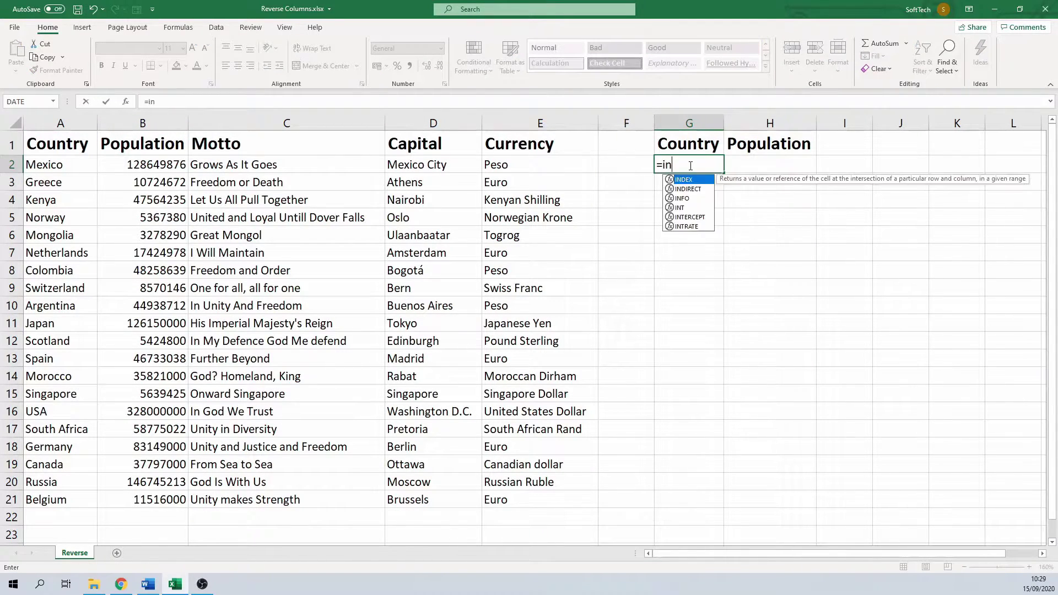
key("Tab")
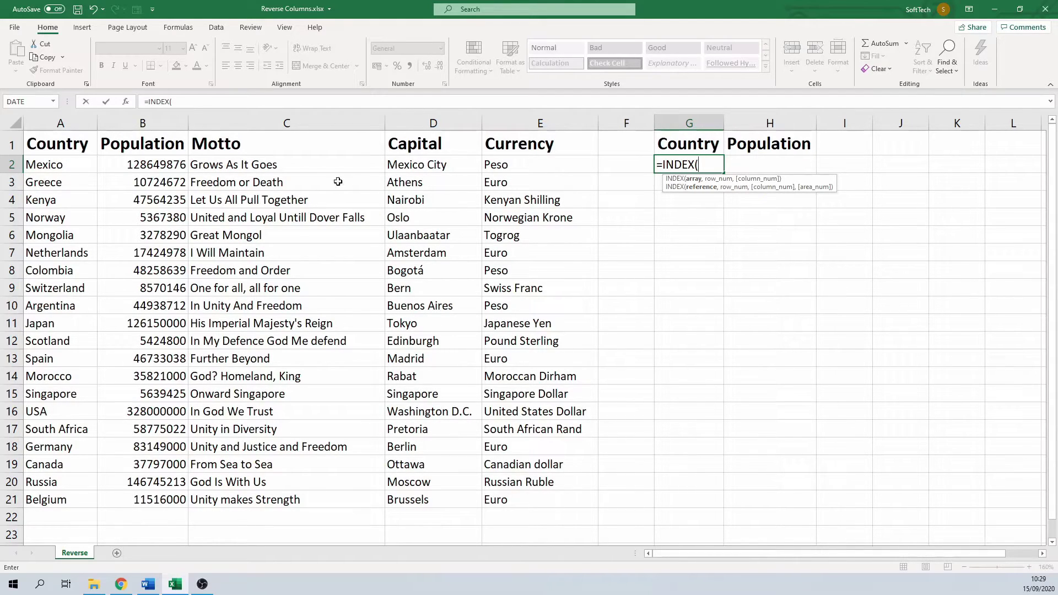
left_click(64, 165)
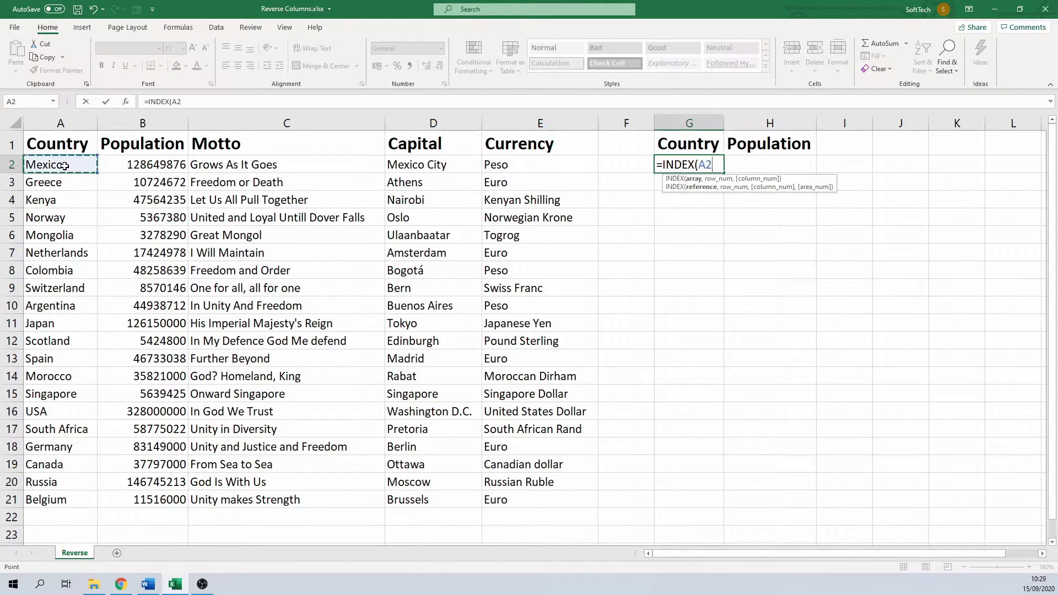
left_click(68, 499, "shift")
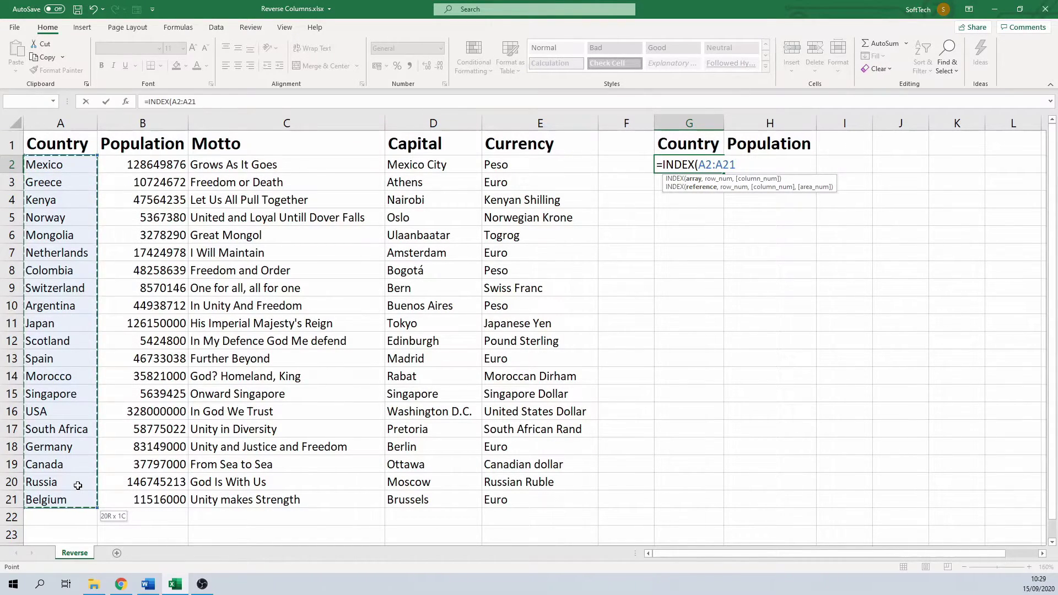
left_click(706, 165)
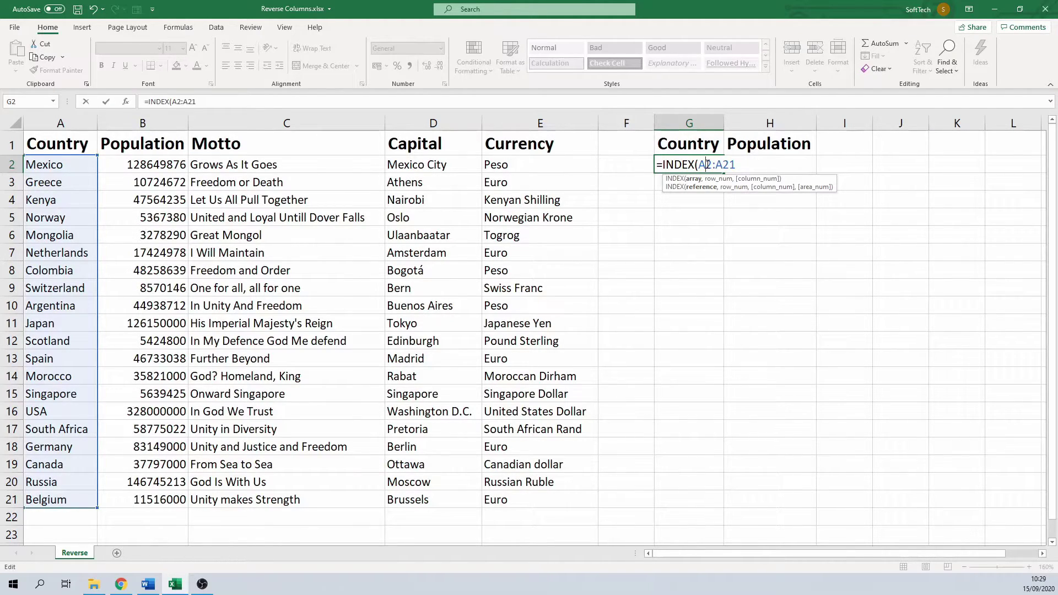
Finish G2 as =INDEX($A$2:$A$21,22-ROW(A2)) so it returns Belgium
key("F4")
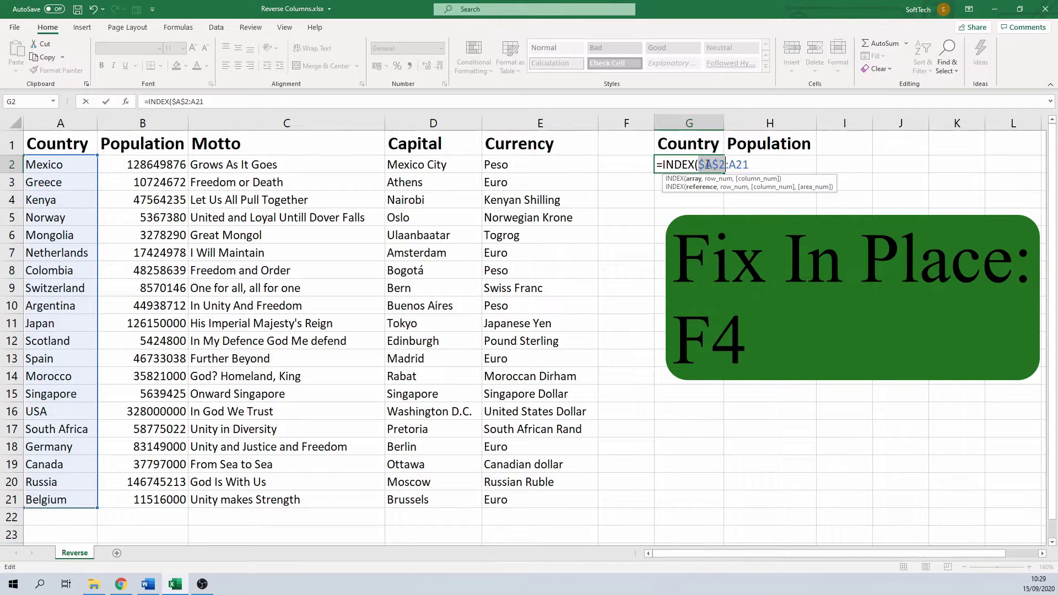
left_click(745, 163)
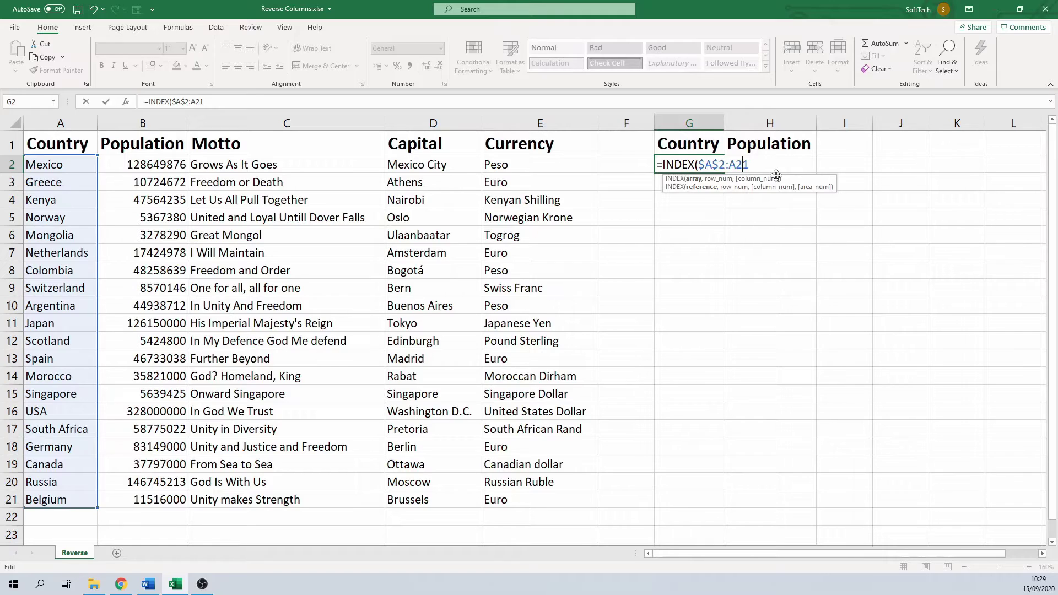
key("F4")
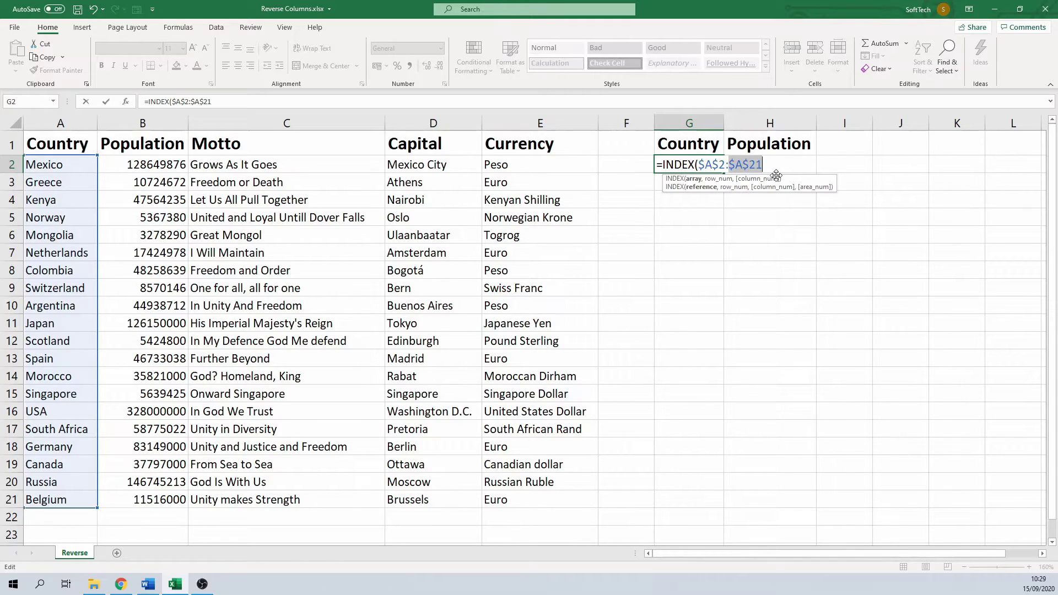
left_click(768, 166)
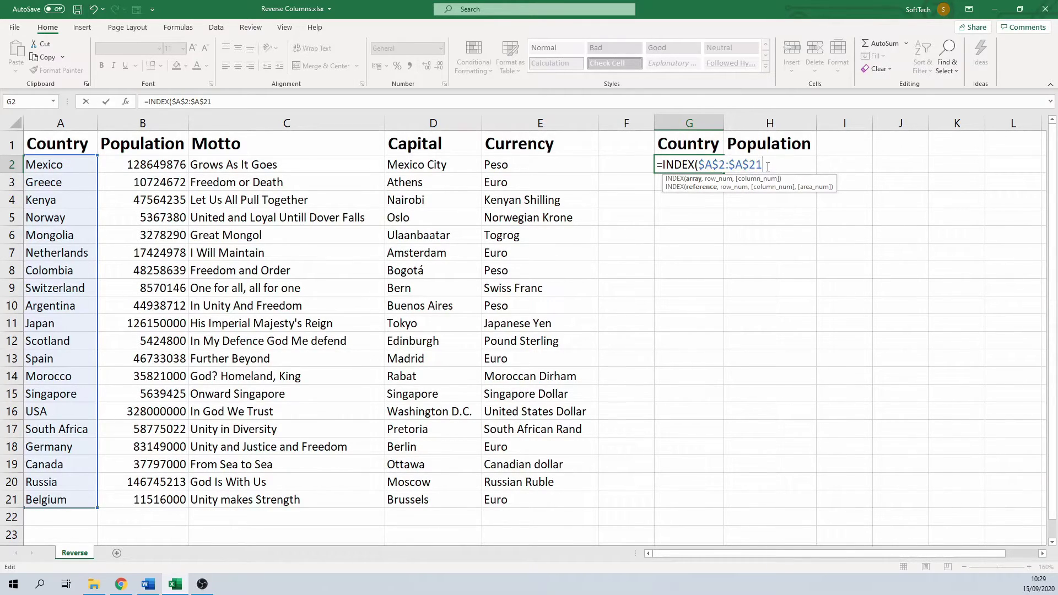
type(",")
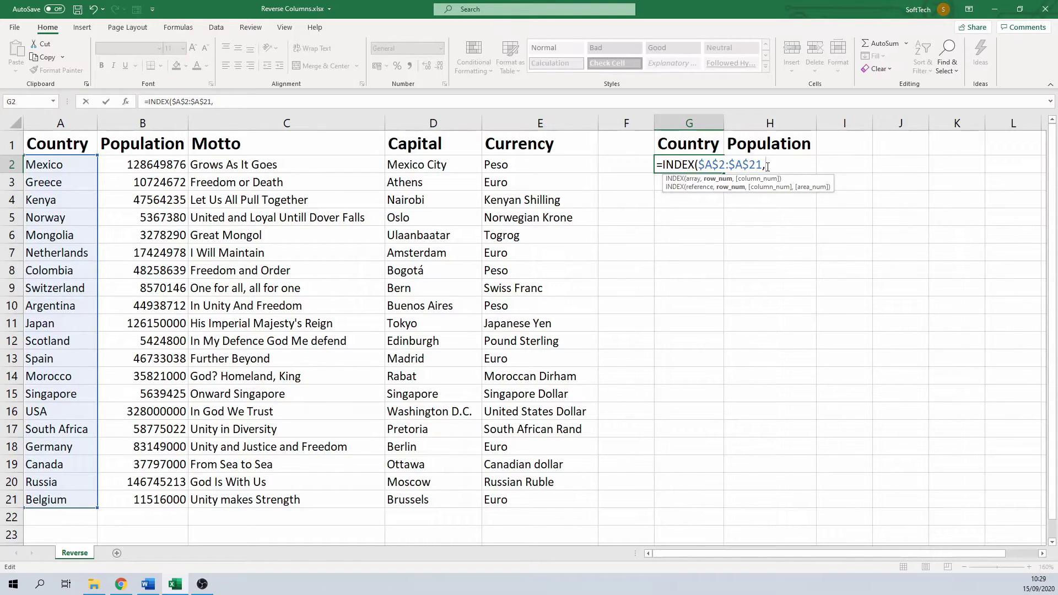
type("22-ROW(")
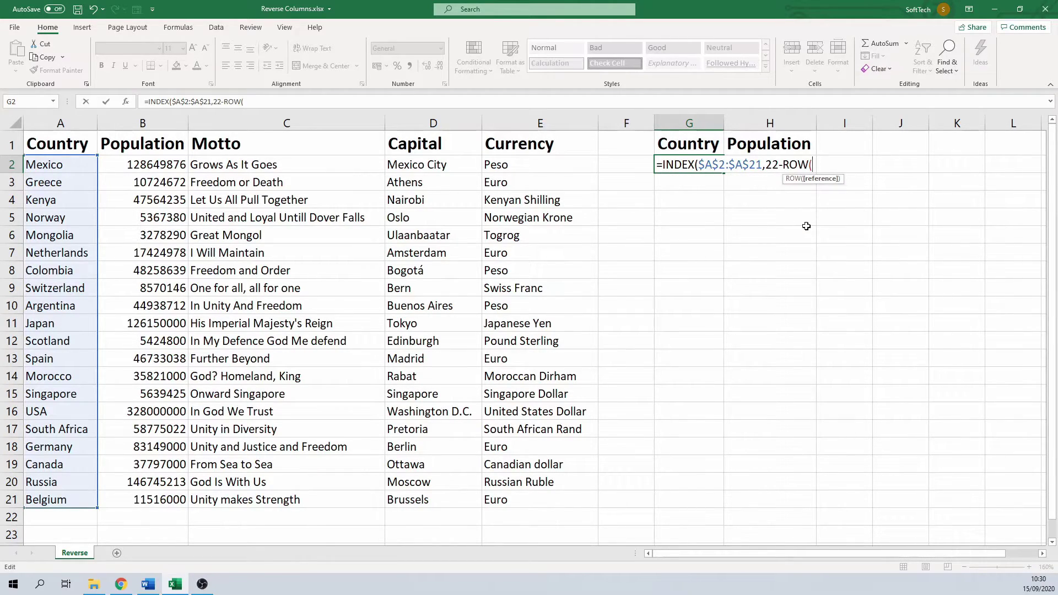
left_click(68, 166)
type("))")
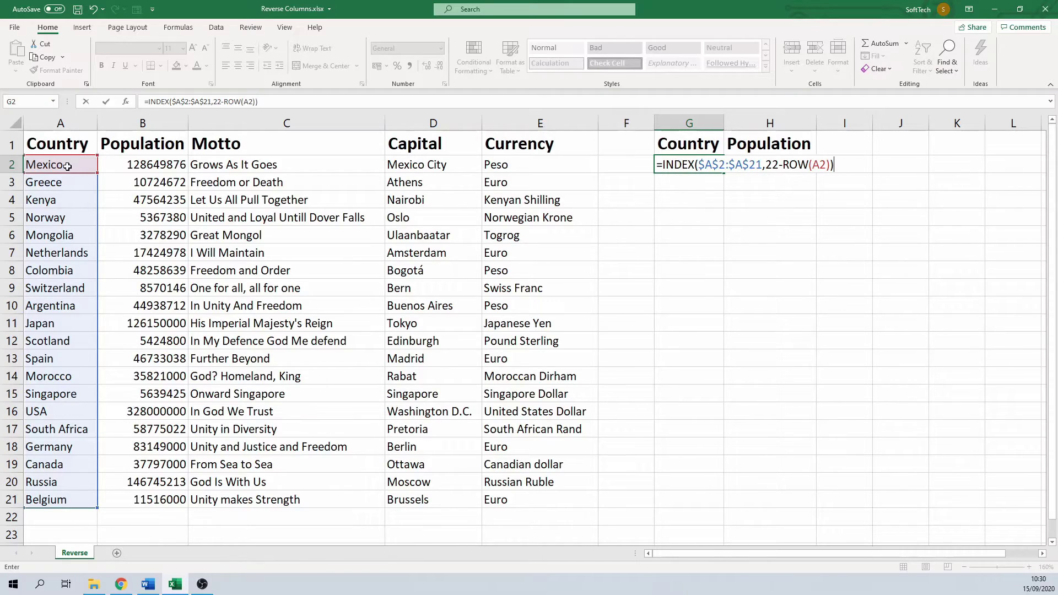
key("Return")
Fill G2's INDEX formula down to G21 and check the copies in G3 and G4
left_click(714, 165)
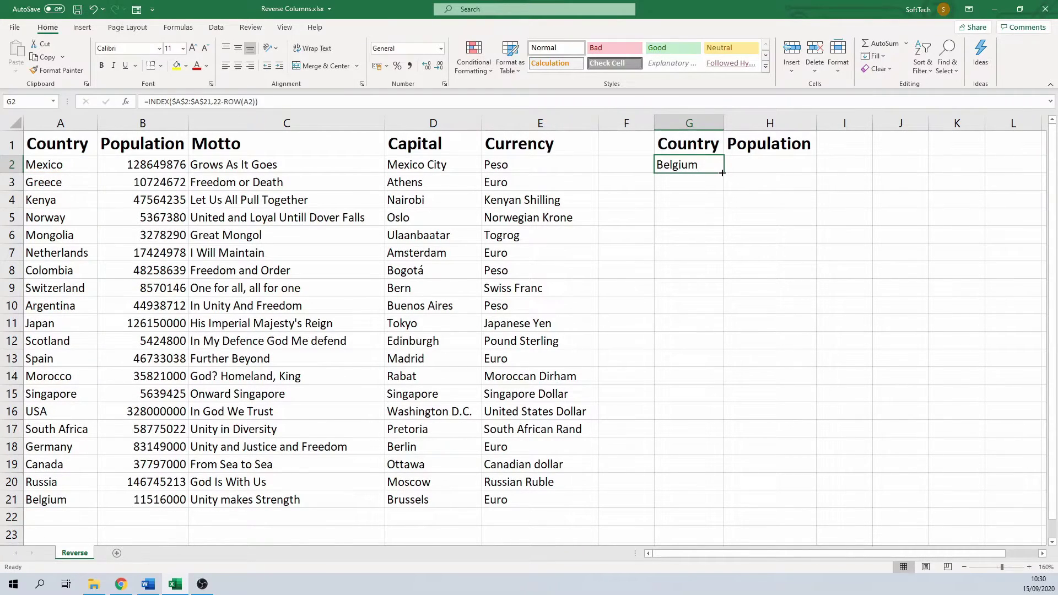
left_click_drag(724, 173, 711, 504)
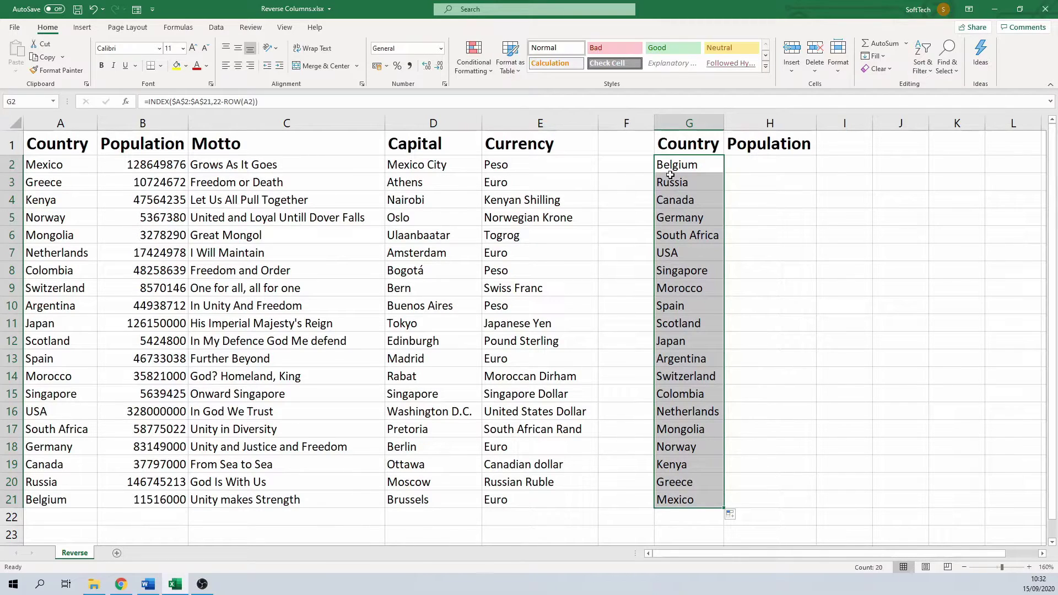
left_click(669, 166)
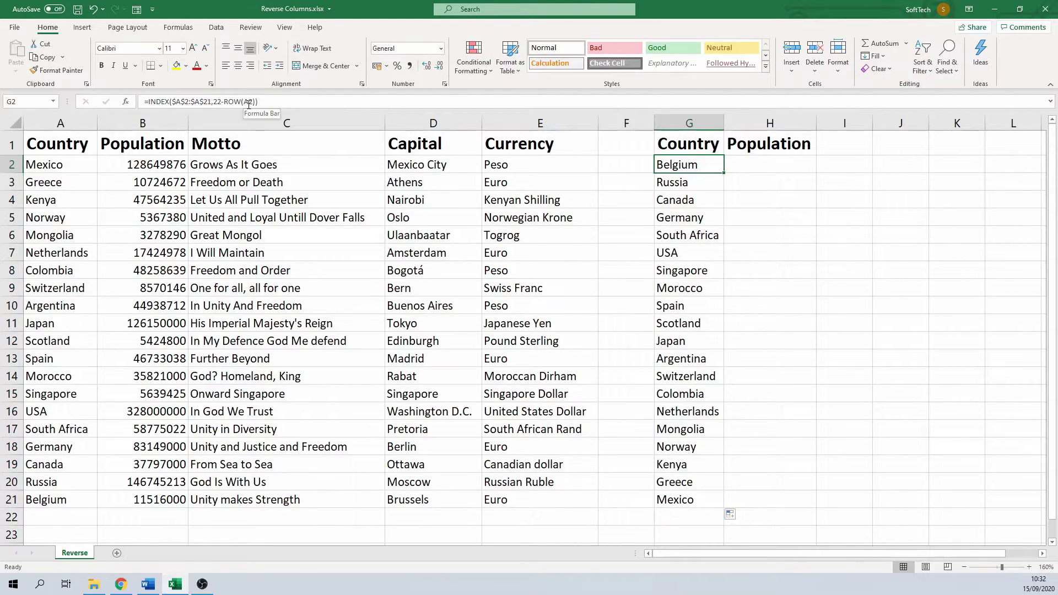
key("Down")
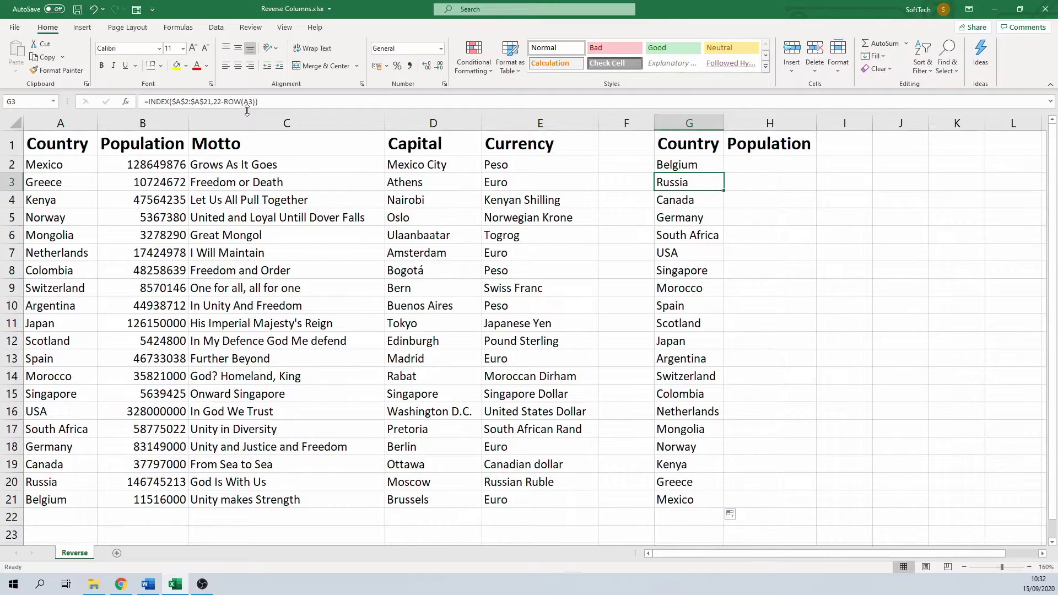
key("Down")
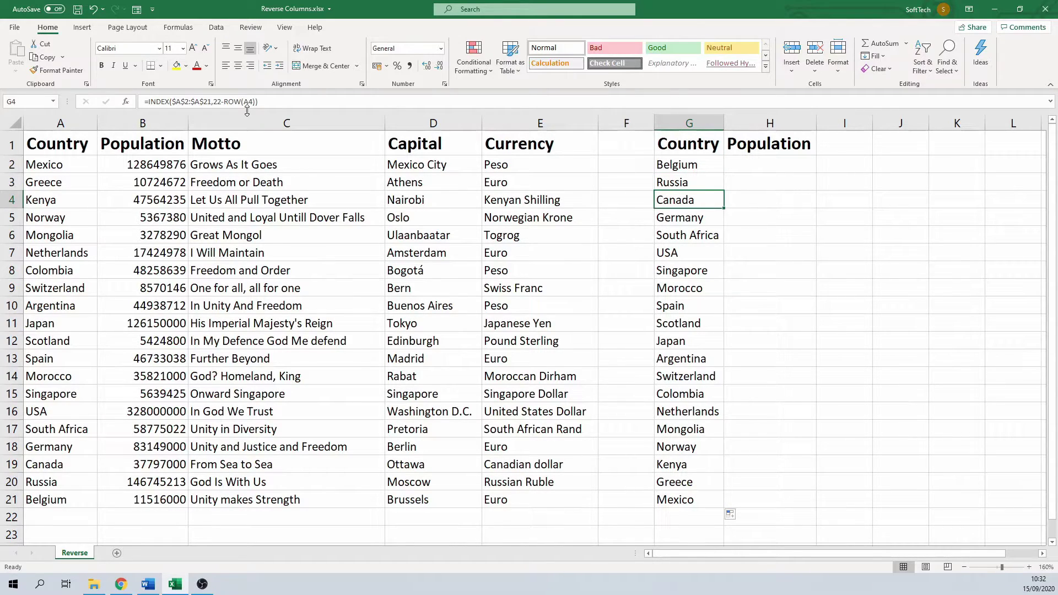
left_click(699, 168)
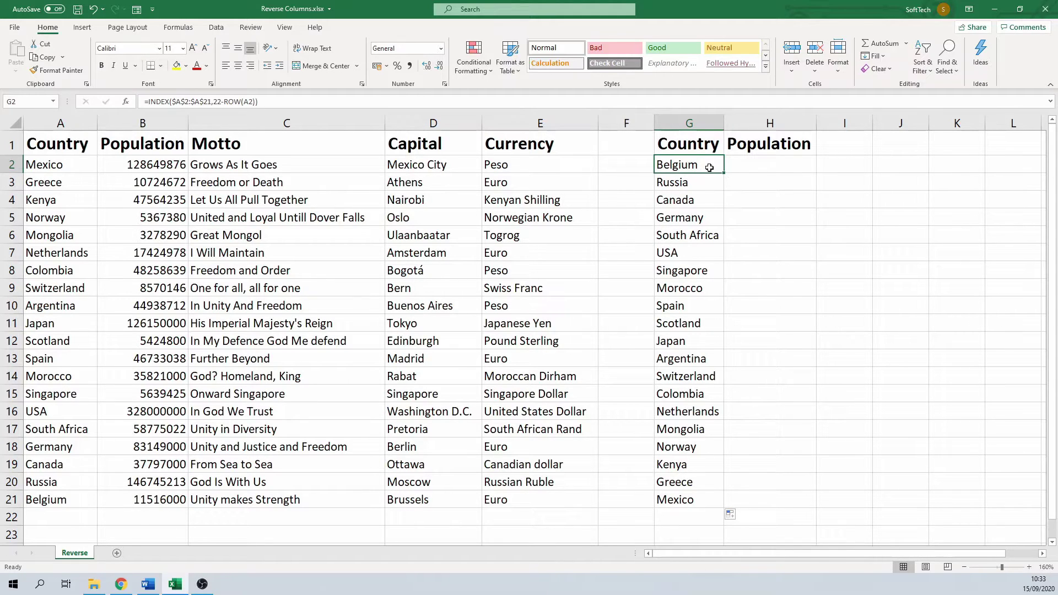
Copy G2's formula into H2 and change its range to $B$2:$B$21, showing 11516000
left_click_drag(722, 175, 807, 169)
left_click(760, 166)
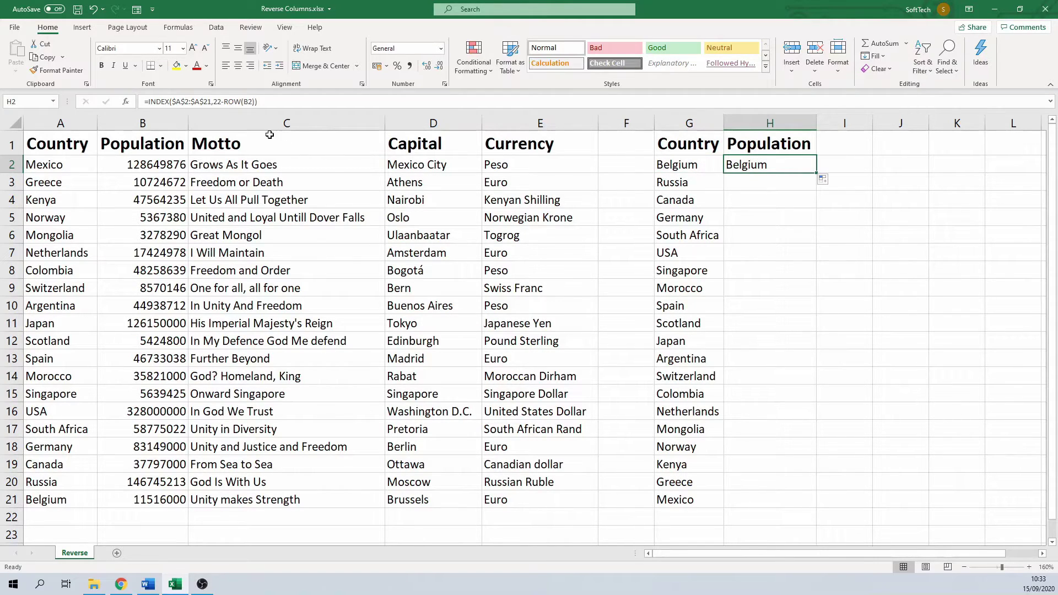
left_click(180, 104)
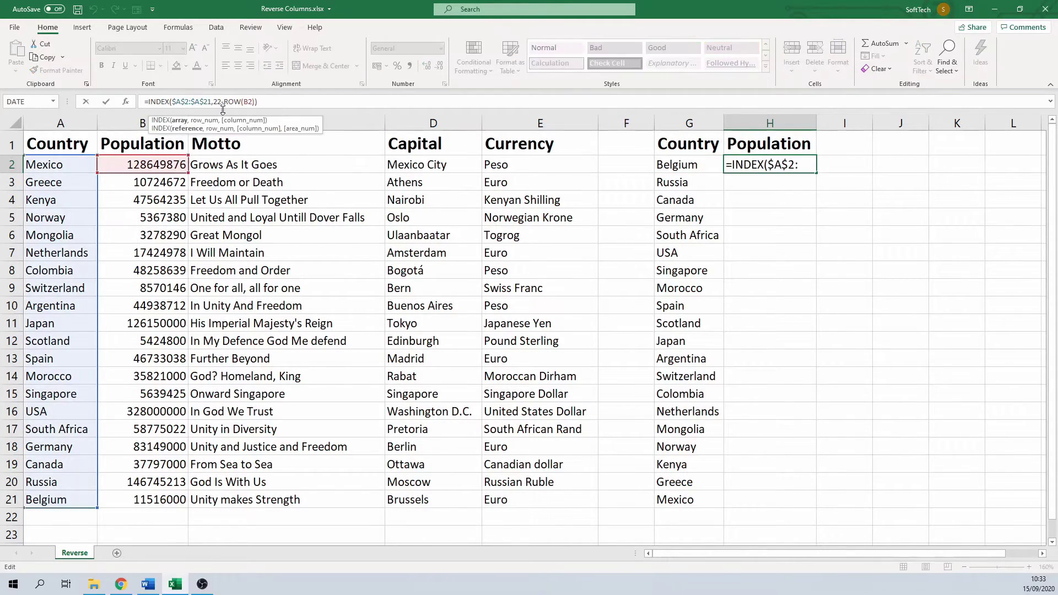
key("BackSpace")
type("B")
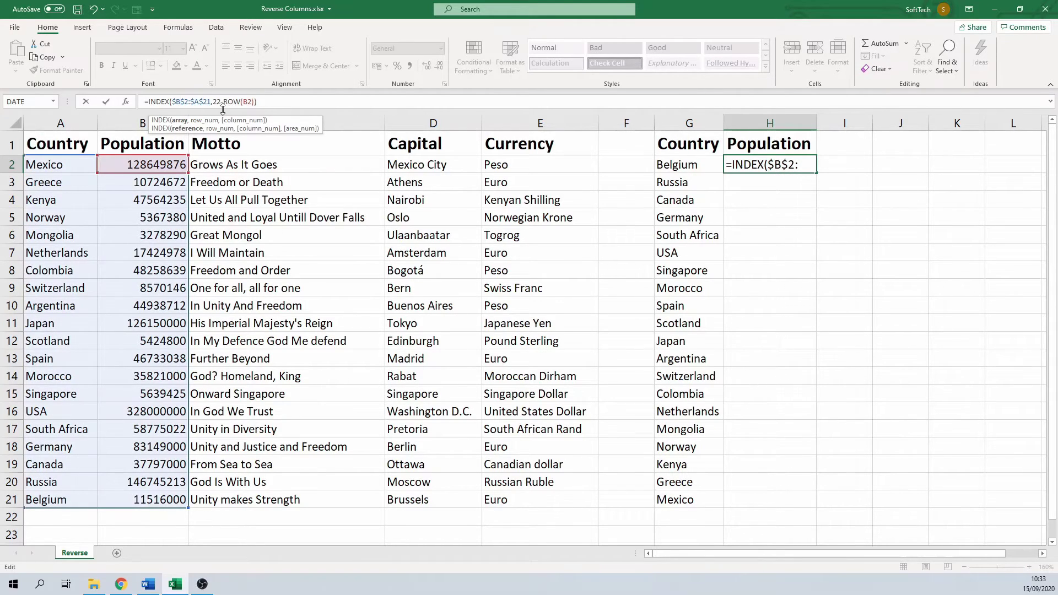
key("Right")
key("Right")
key("Right")
key("Right")
key("Right")
key("BackSpace")
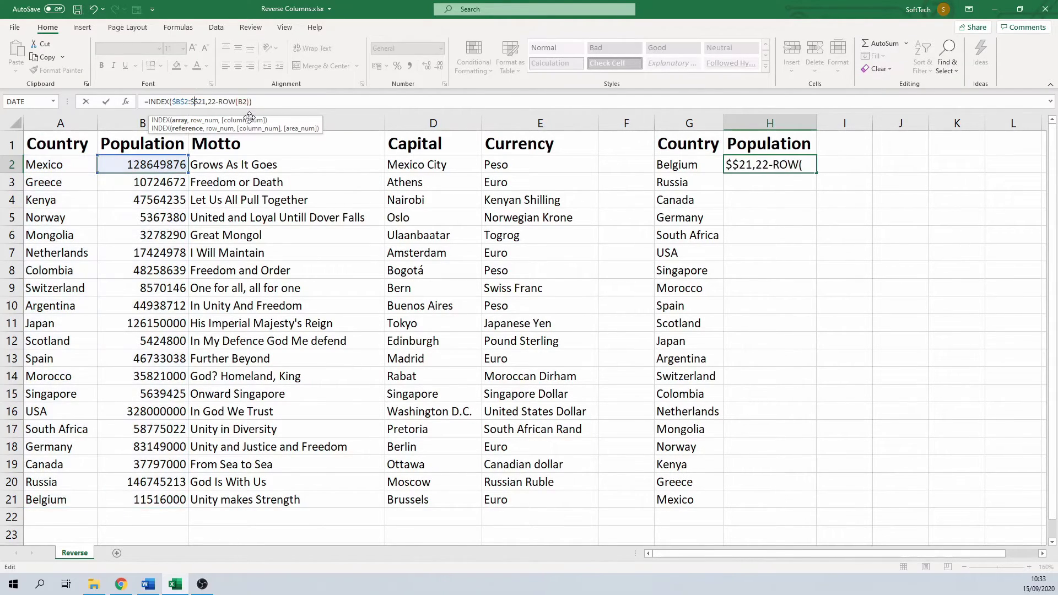
type("B")
key("ctrl+Return")
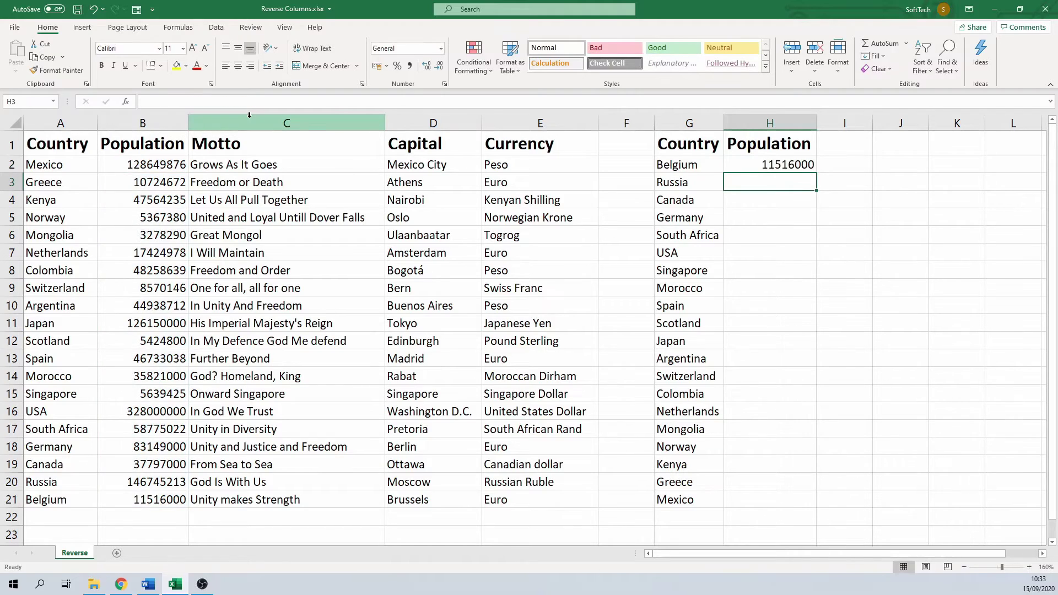
Fill H2's population formula down to H21, ending with Mexico's 128649876
left_click_drag(819, 173, 821, 511)
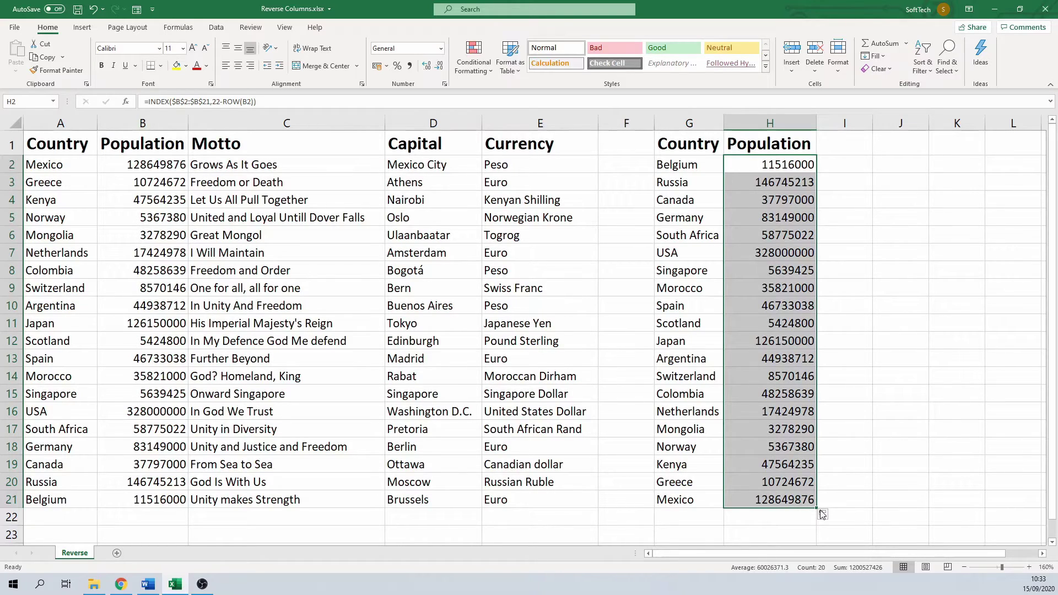